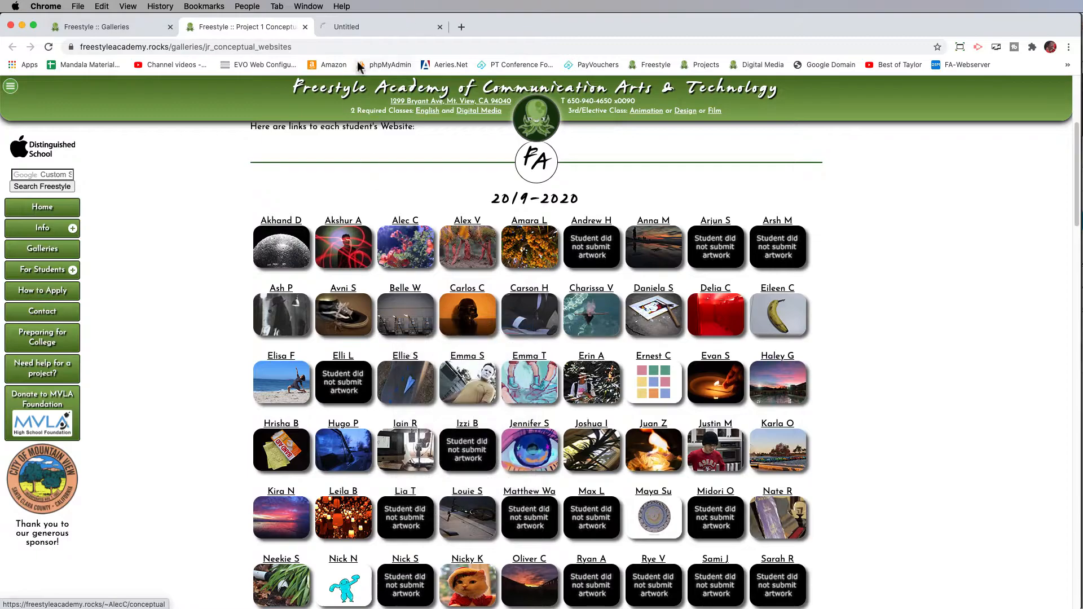
# Open one student's gallery thumbnail image from the 20/9-2020 conceptual websites page in its own browser tab
pyautogui.click(355, 26)
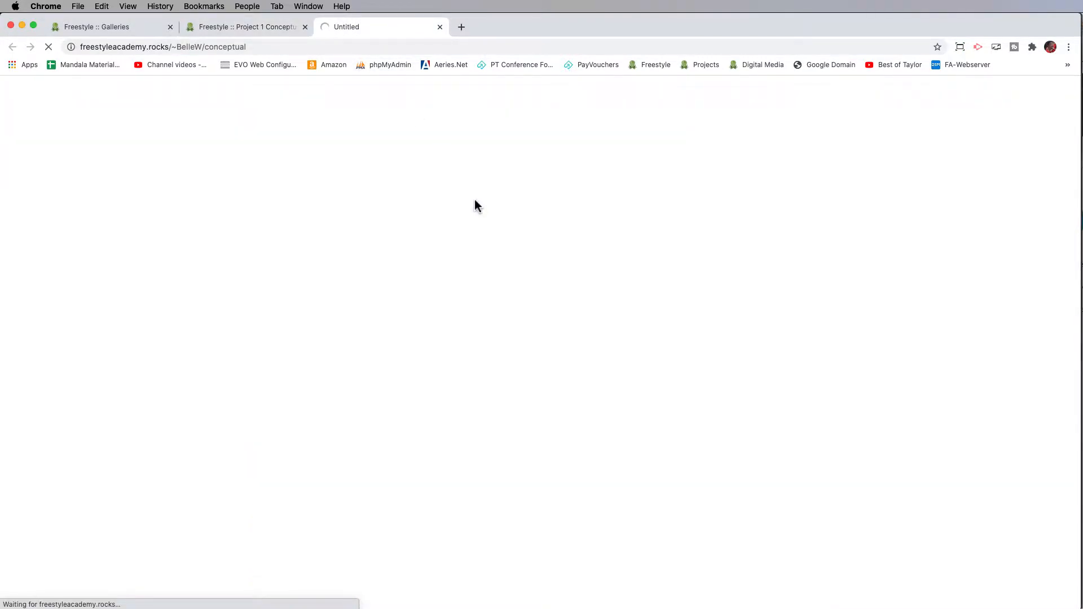
pyautogui.click(440, 27)
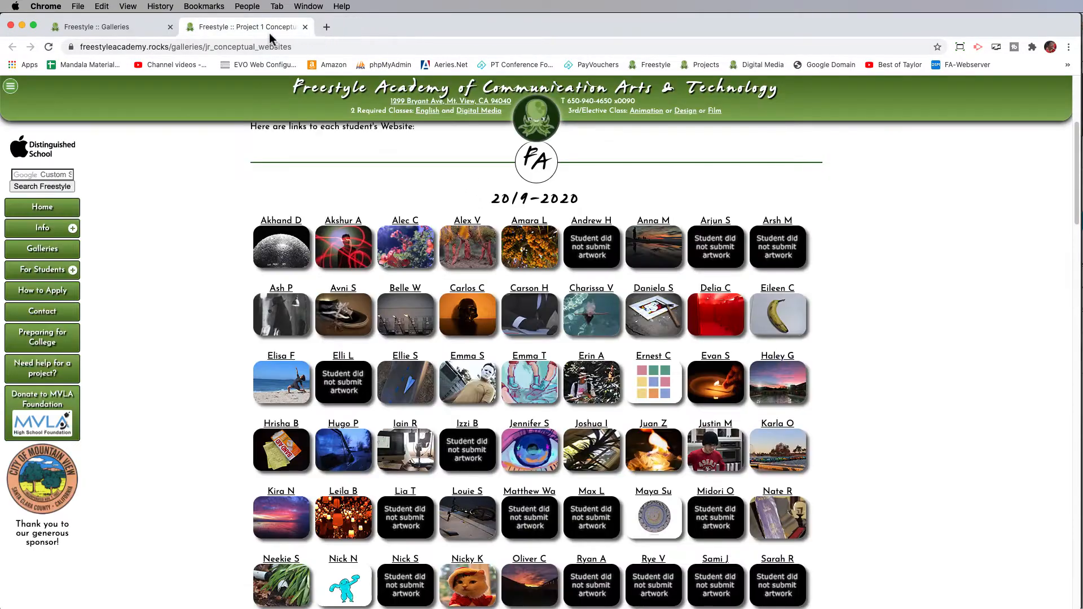
pyautogui.rightClick(412, 324)
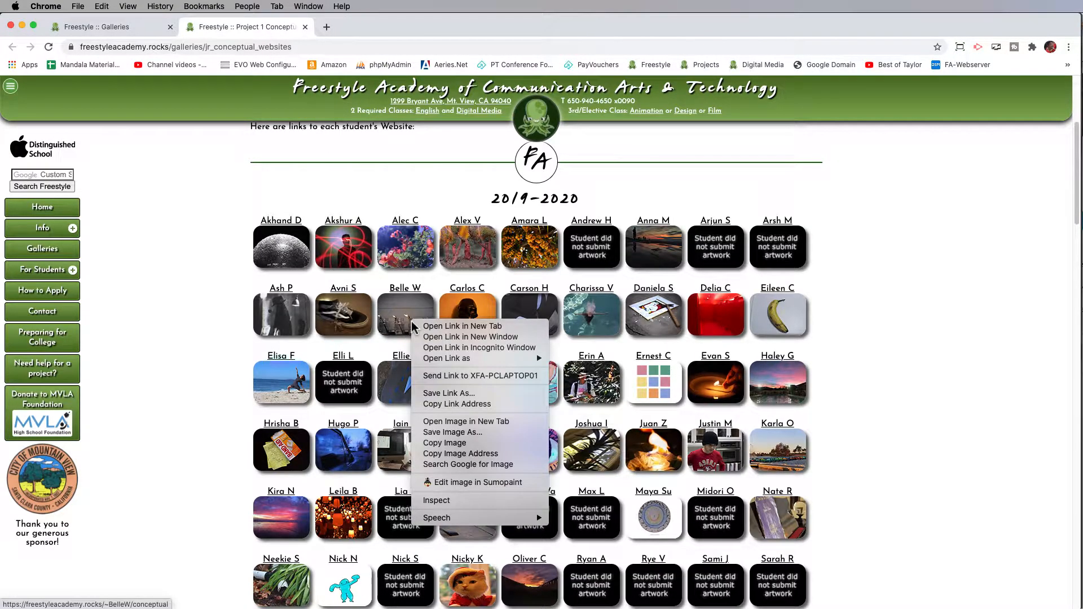
pyautogui.click(454, 424)
pyautogui.click(361, 28)
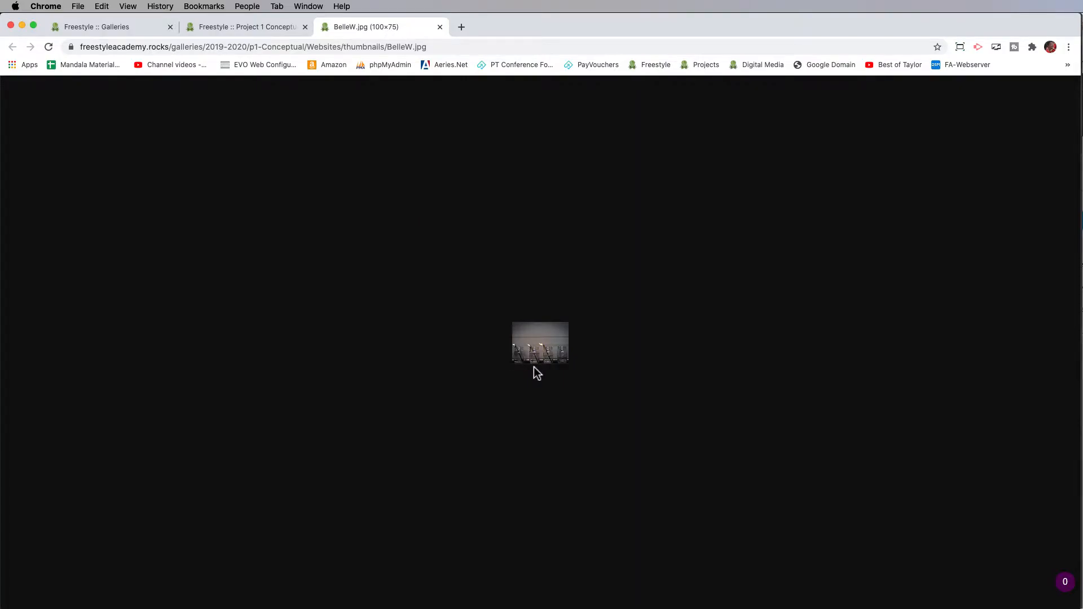
# Switch to Photoshop, return PS Practice-22.jpg to its Open history state and fit the whole photo on screen
pyautogui.press('super+Tab')
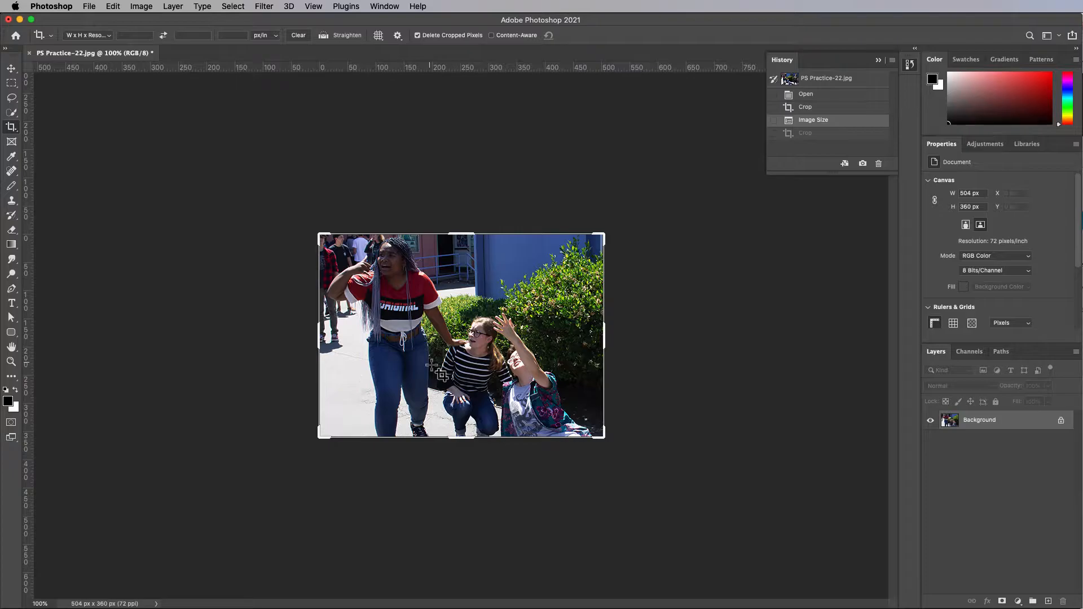
pyautogui.click(812, 94)
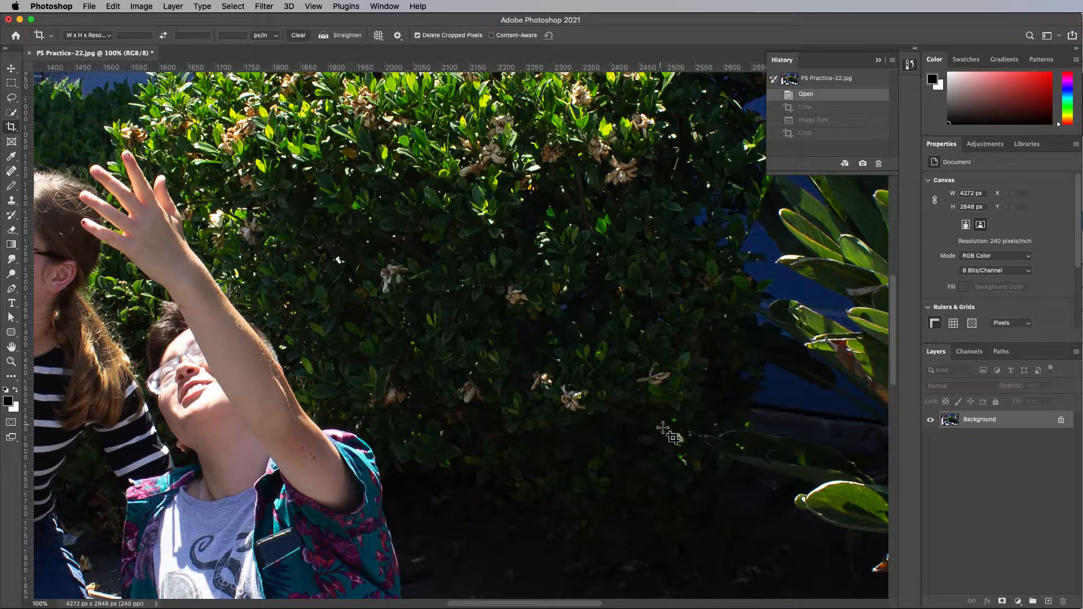
pyautogui.press('super')
pyautogui.press('super+0')
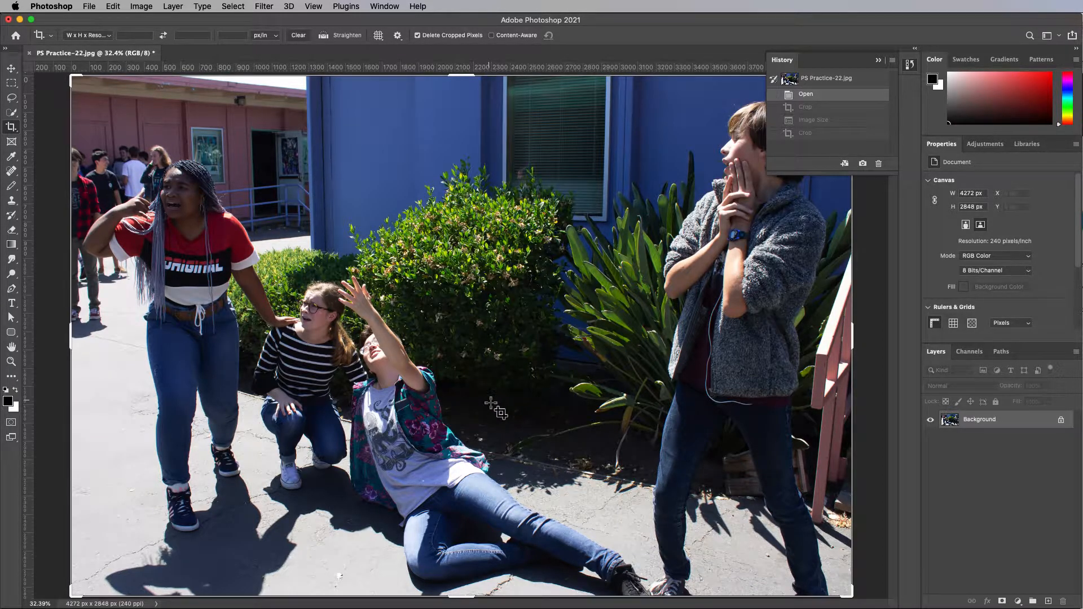
# Configure the Crop tool for W x H x Resolution at 100 px by 75 px and 72 px/in
pyautogui.click(99, 35)
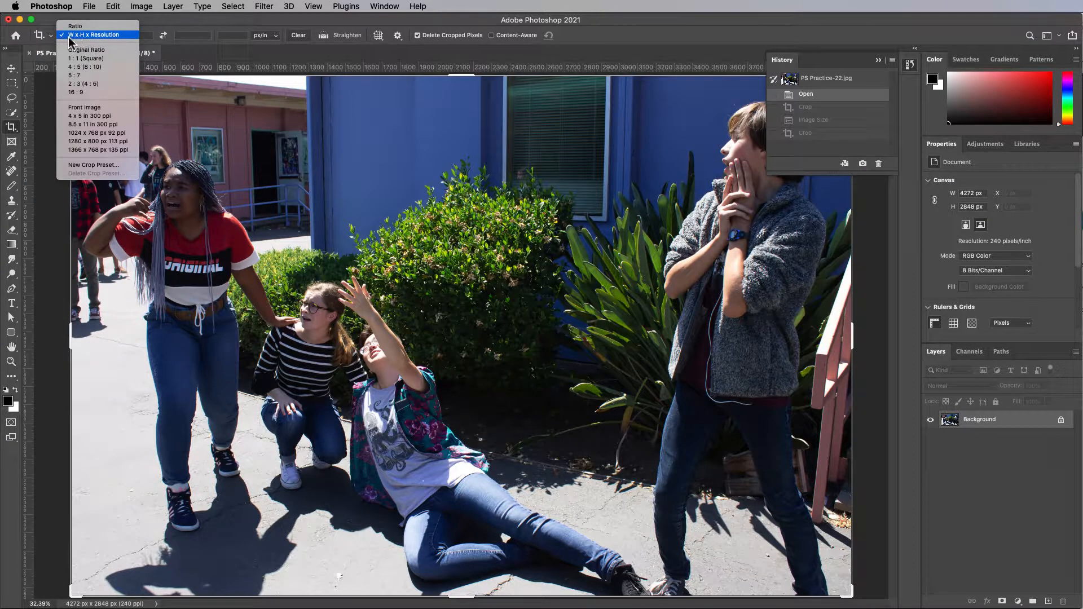
pyautogui.click(164, 33)
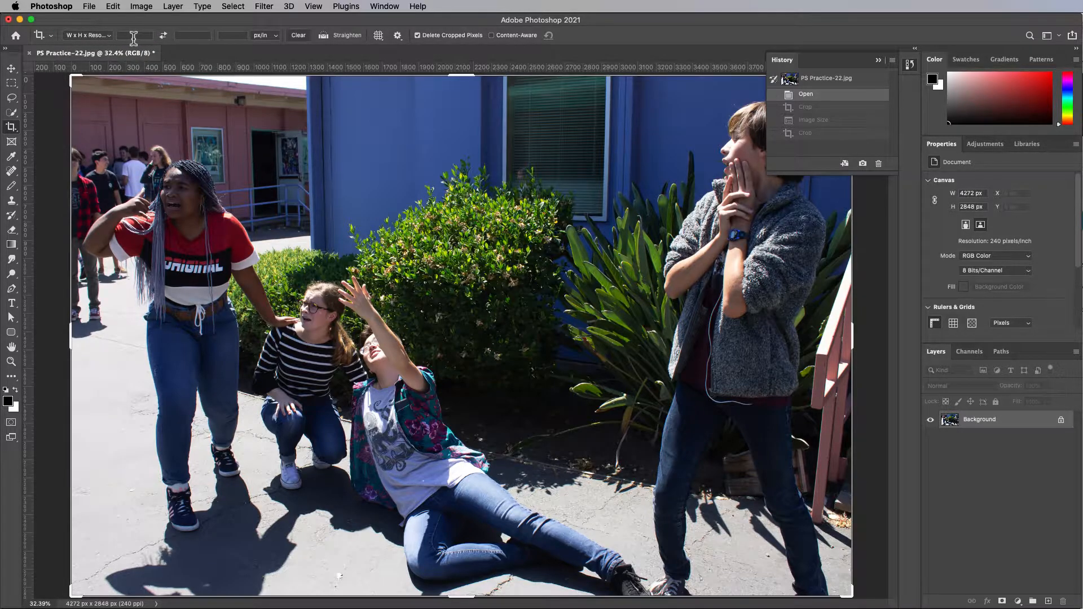
pyautogui.click(134, 36)
pyautogui.write('100')
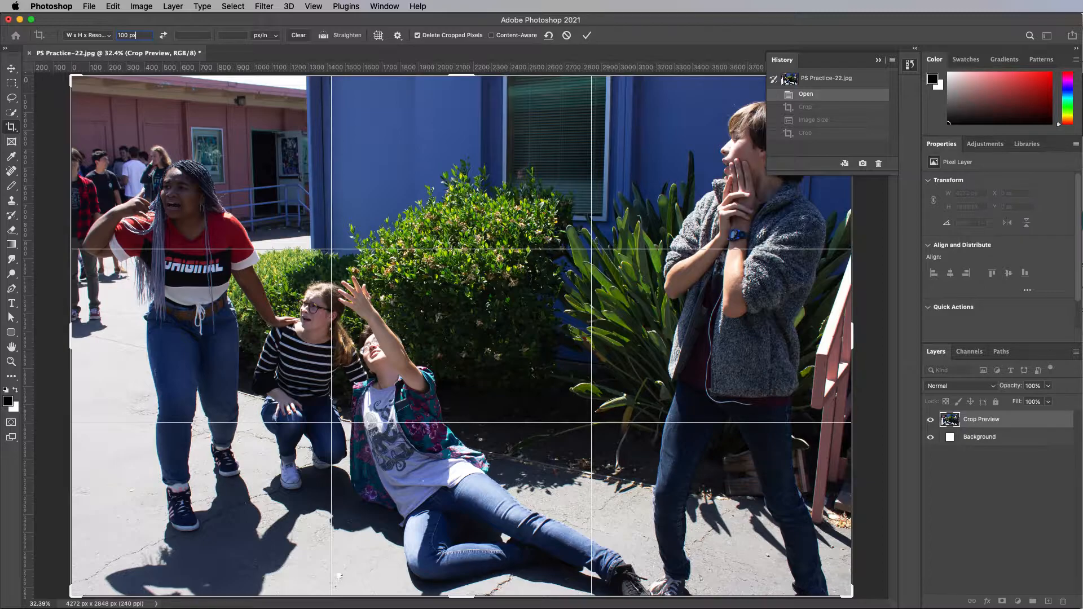
pyautogui.click(185, 36)
pyautogui.write('75')
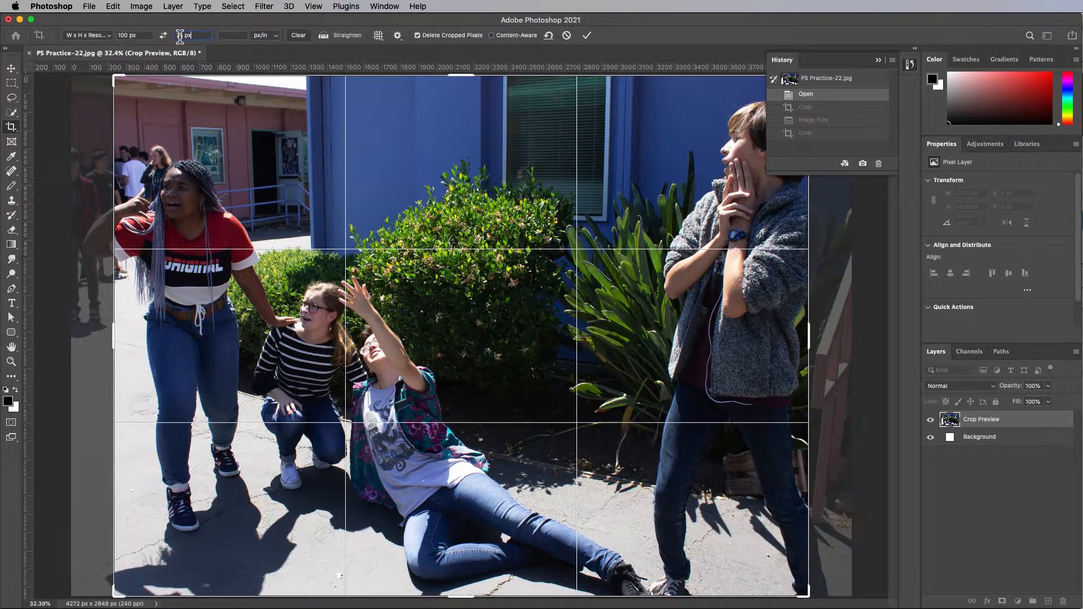
pyautogui.click(229, 36)
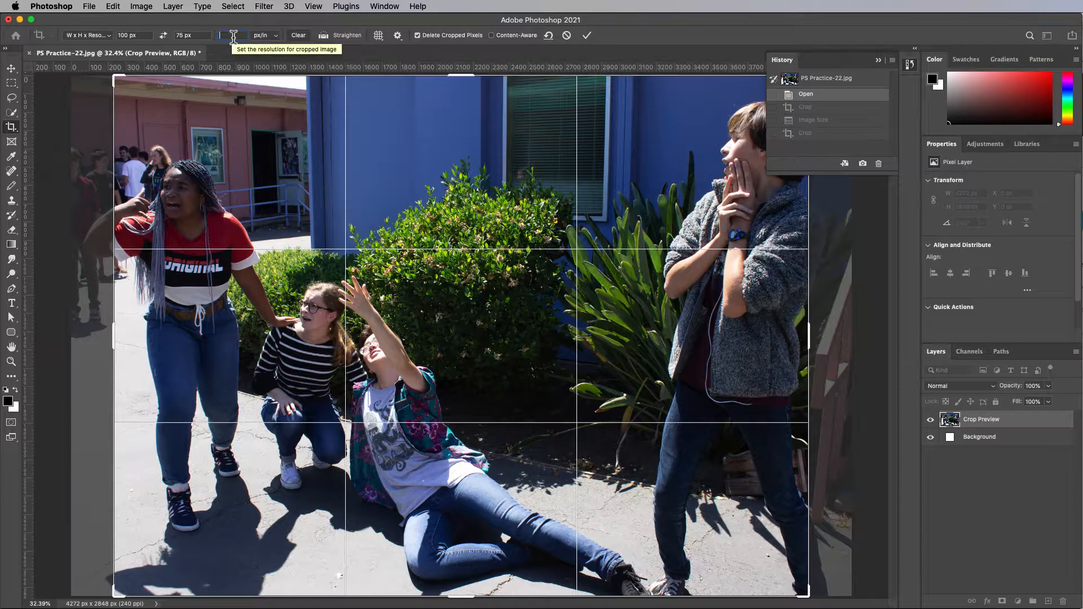
pyautogui.write('72')
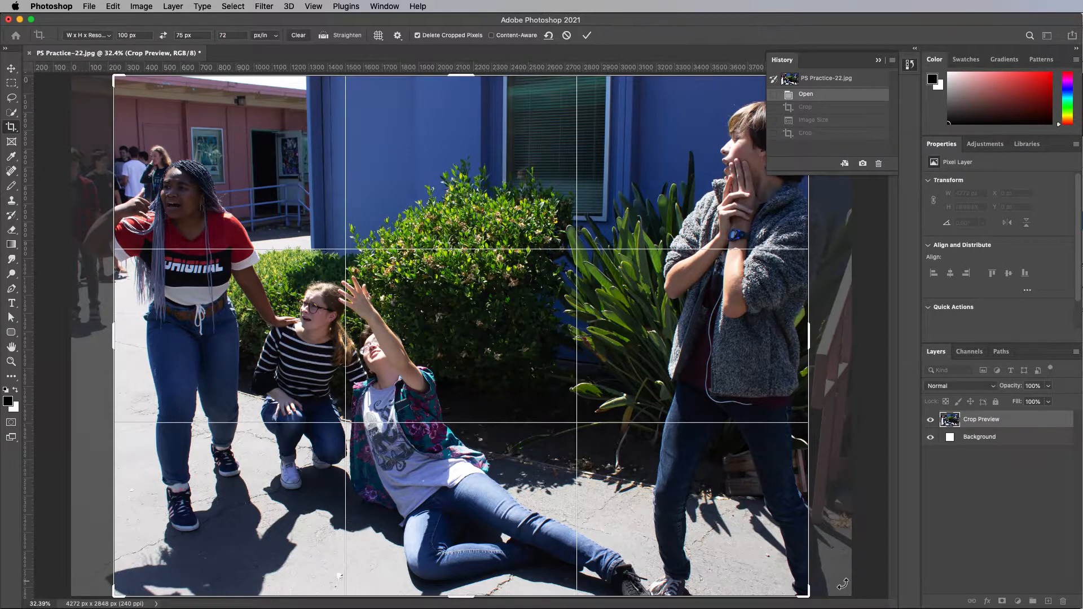
# Shrink and position the crop frame around the head and shoulders of the girl in the red shirt, apply the crop and view it at 100%
pyautogui.moveTo(807, 596); pyautogui.dragTo(586, 394)
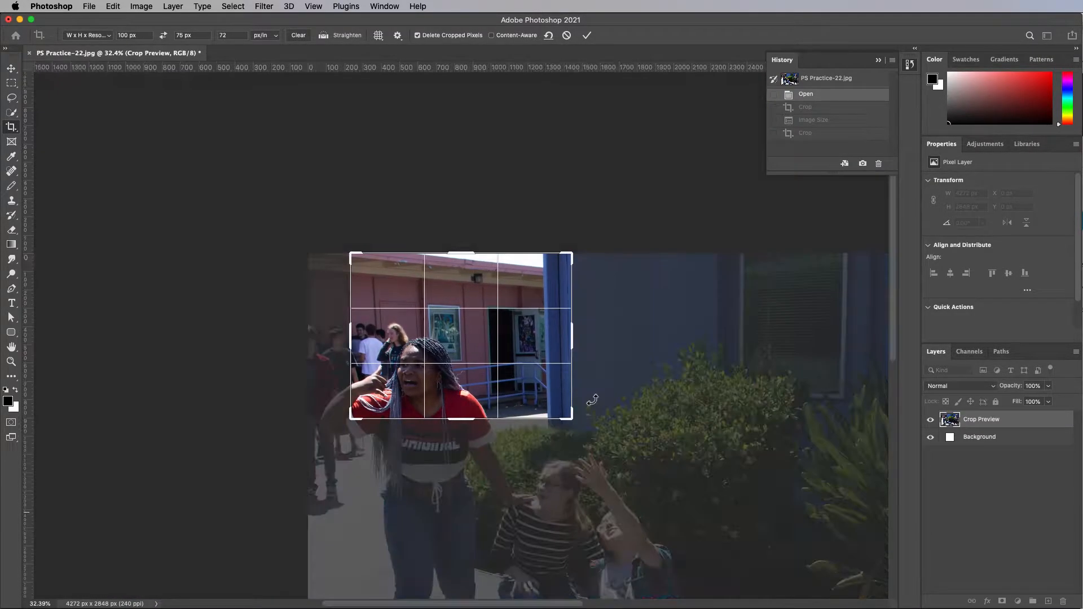
pyautogui.moveTo(508, 343); pyautogui.dragTo(559, 290)
pyautogui.click(572, 417)
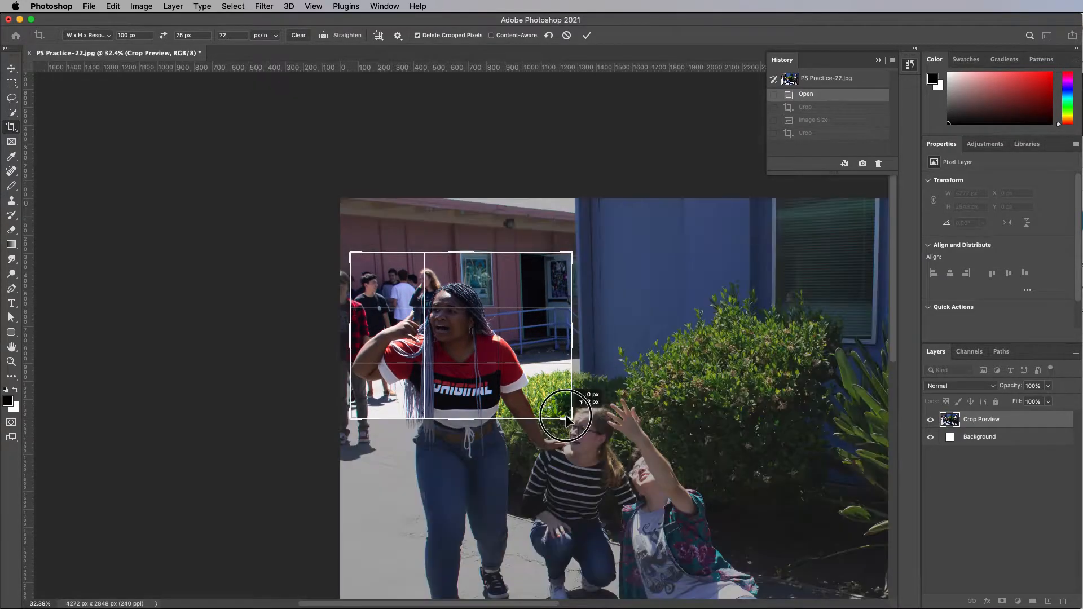
pyautogui.moveTo(572, 418); pyautogui.dragTo(537, 388)
pyautogui.moveTo(509, 344); pyautogui.dragTo(512, 333)
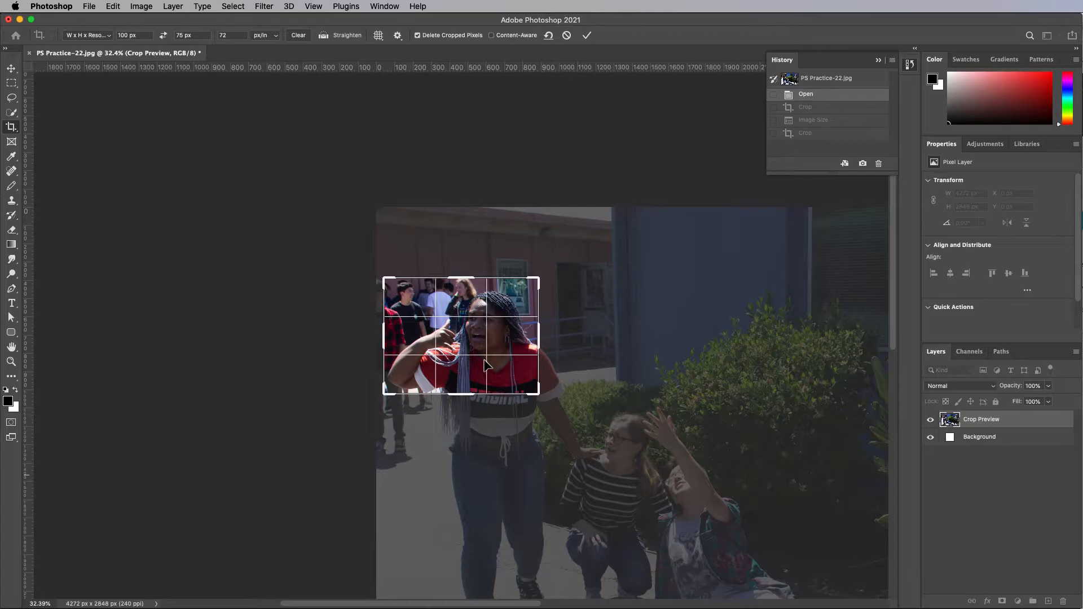
pyautogui.moveTo(501, 341); pyautogui.dragTo(554, 346)
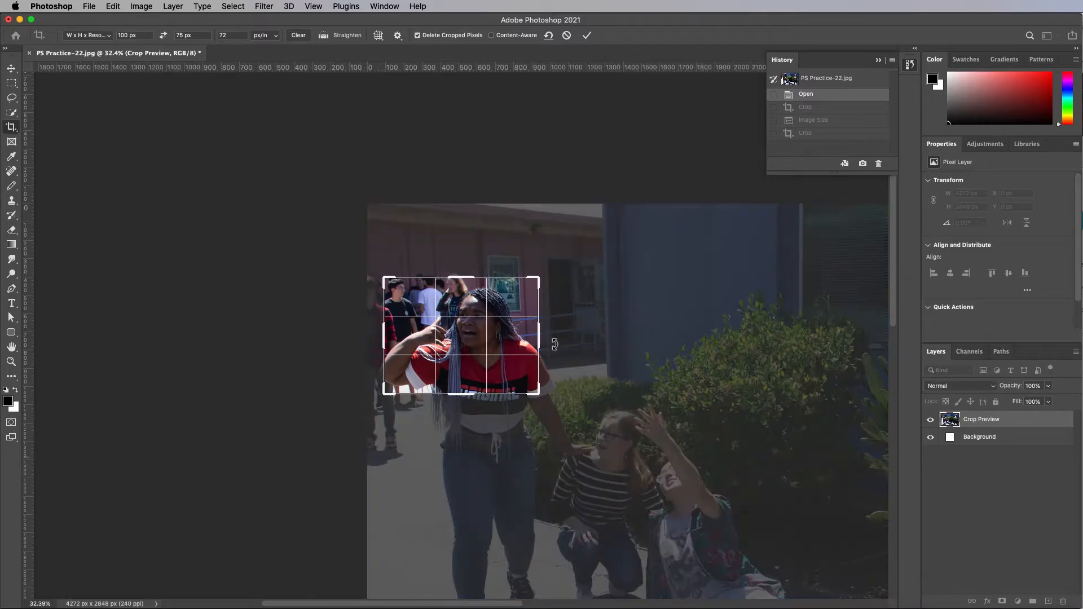
pyautogui.press('Return')
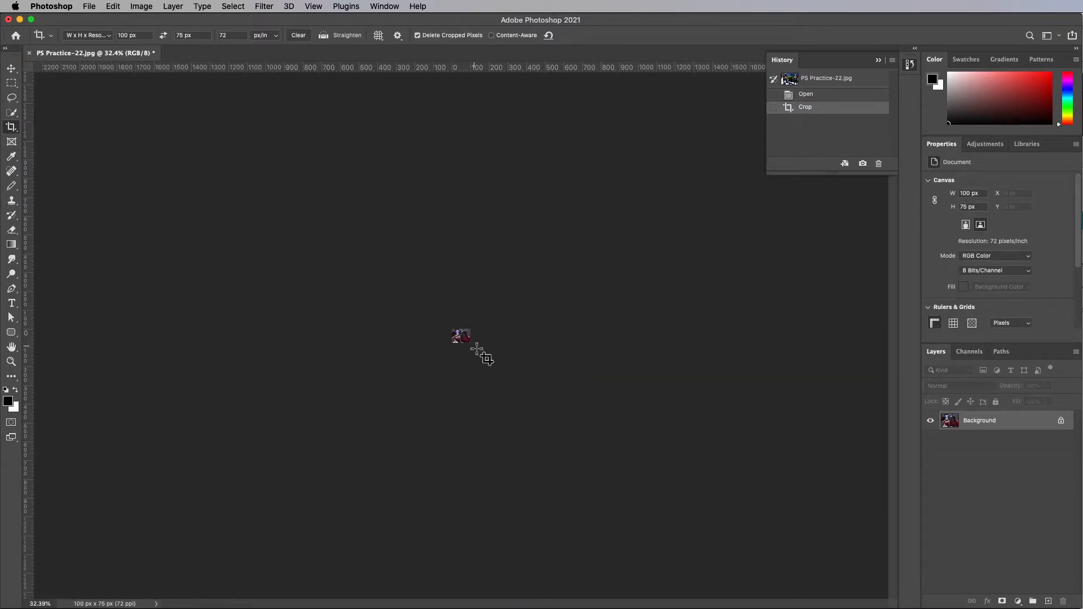
pyautogui.press('super+1')
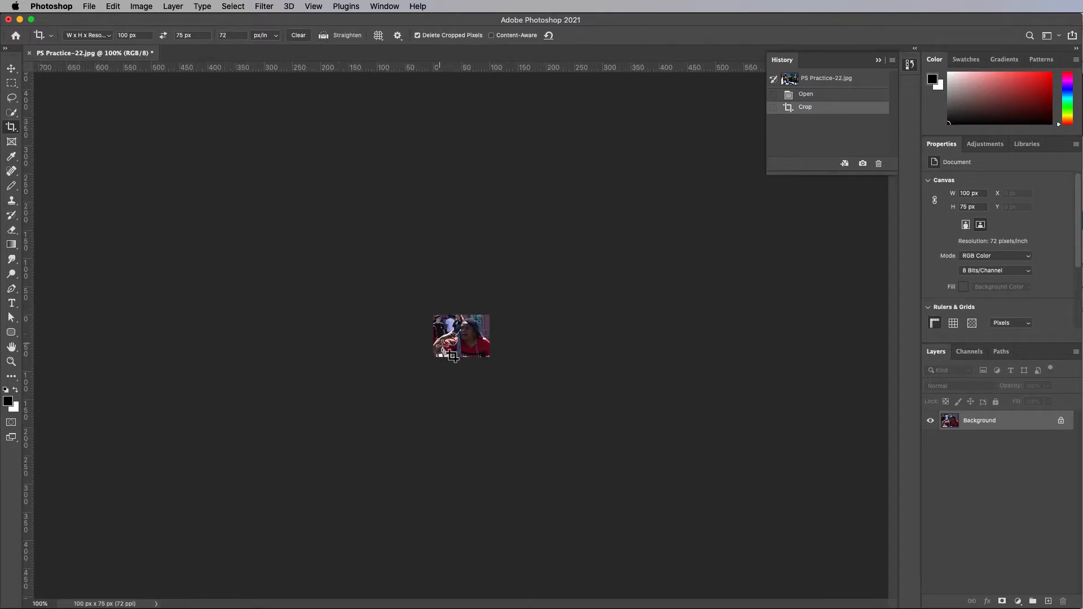
# Check the cropped image's width, height and resolution in Image Size with pixels as the unit, leaving the size as it is
pyautogui.click(136, 6)
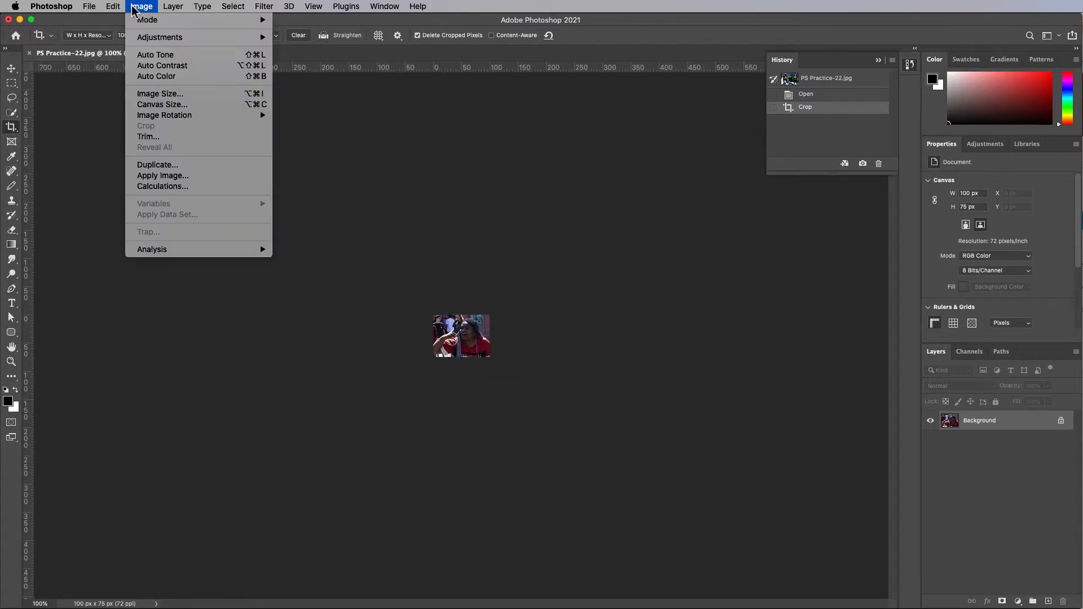
pyautogui.click(147, 94)
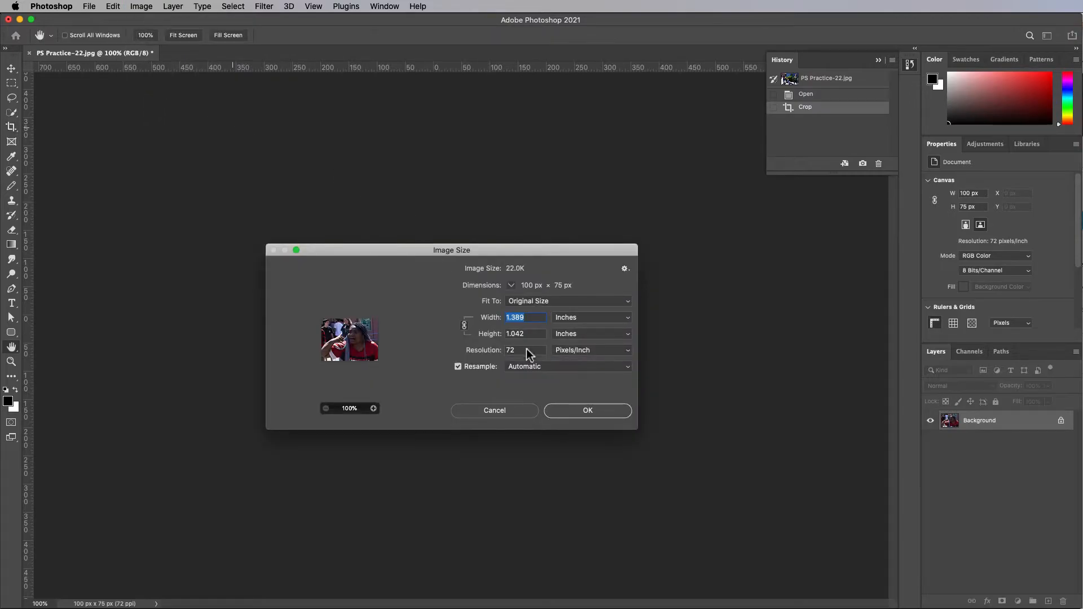
pyautogui.click(574, 320)
pyautogui.click(578, 306)
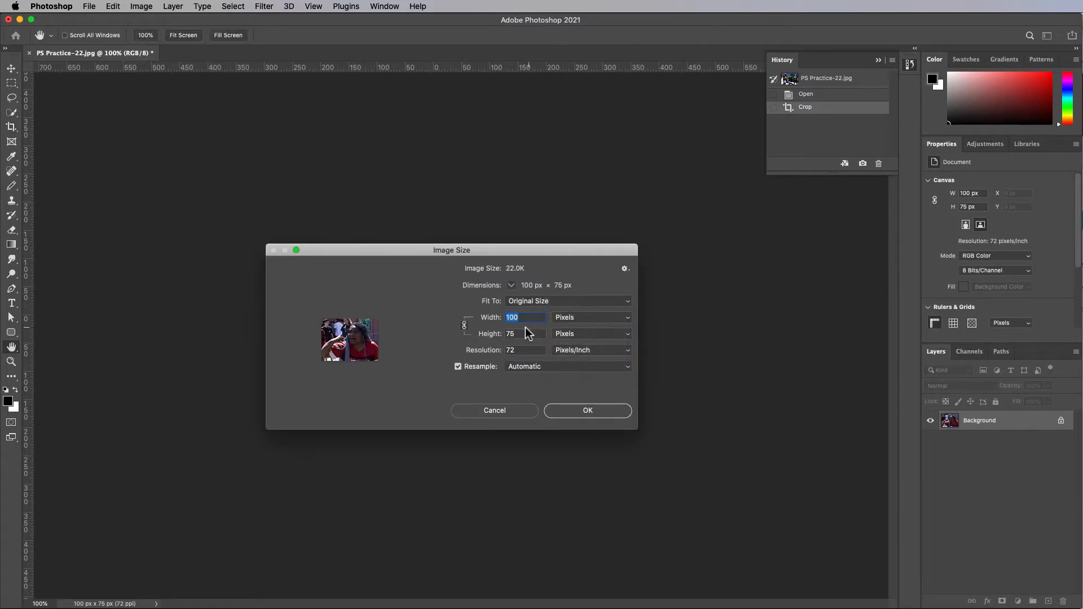
pyautogui.click(500, 414)
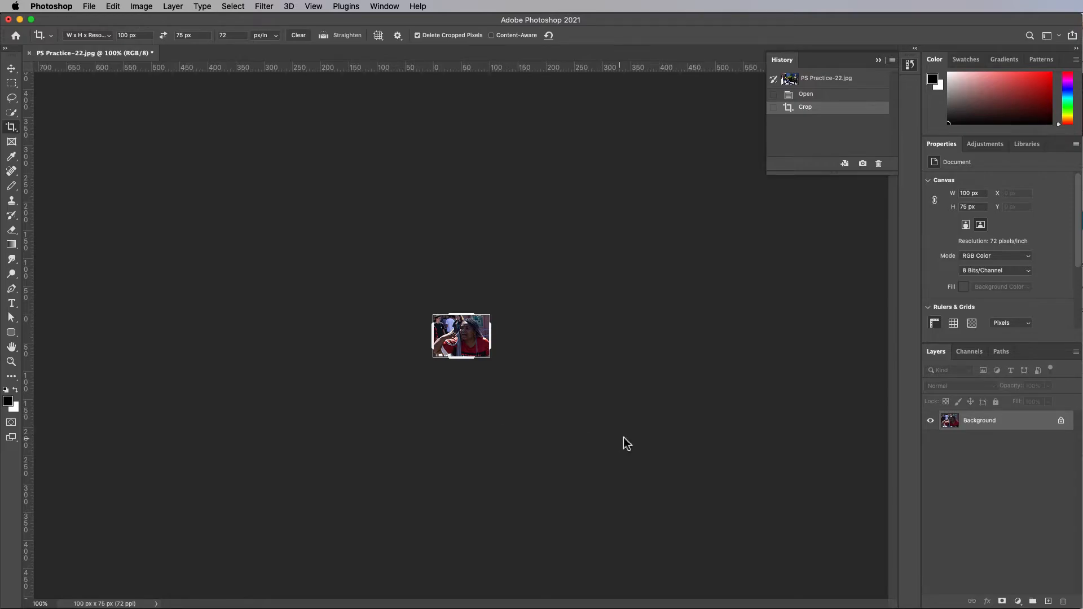
# Start a Save for Web (Legacy) export of the cropped thumbnail using the JPEG High preset
pyautogui.click(89, 7)
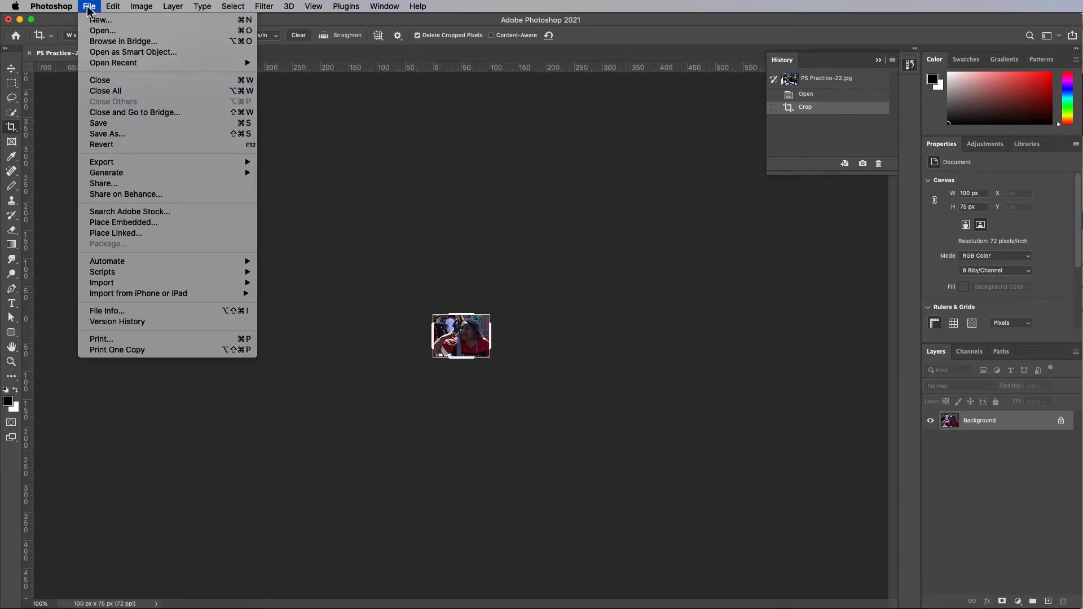
pyautogui.moveTo(103, 164)
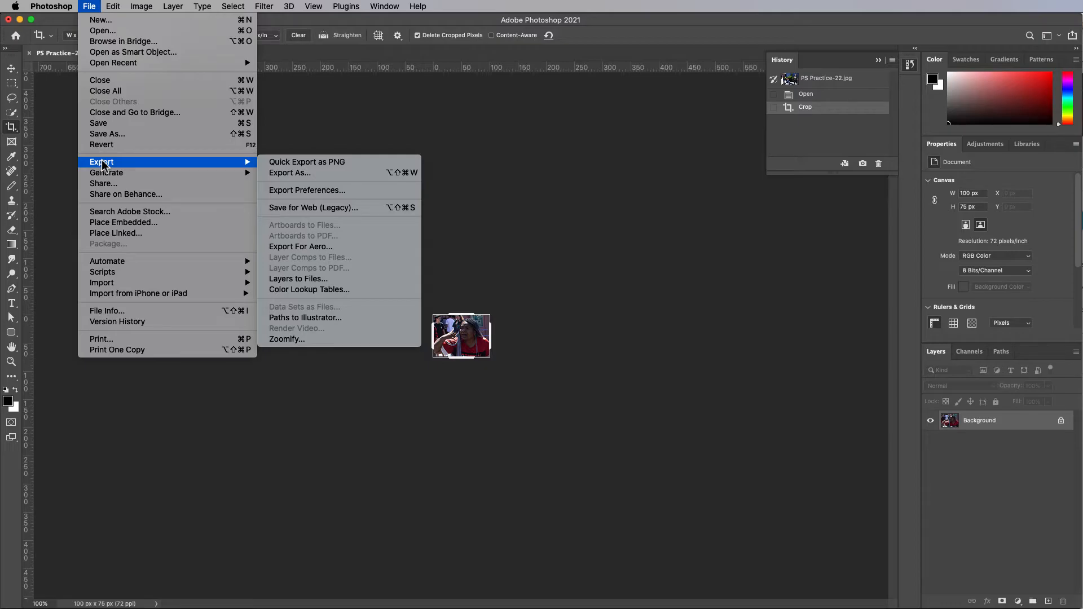
pyautogui.click(326, 212)
pyautogui.moveTo(811, 144); pyautogui.dragTo(387, 103)
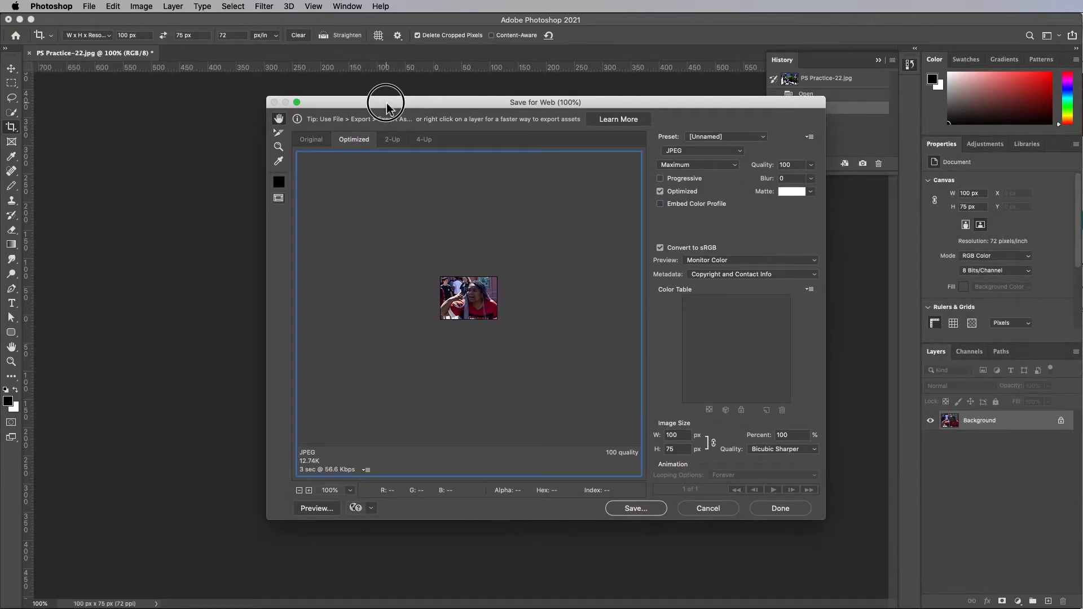
pyautogui.click(715, 138)
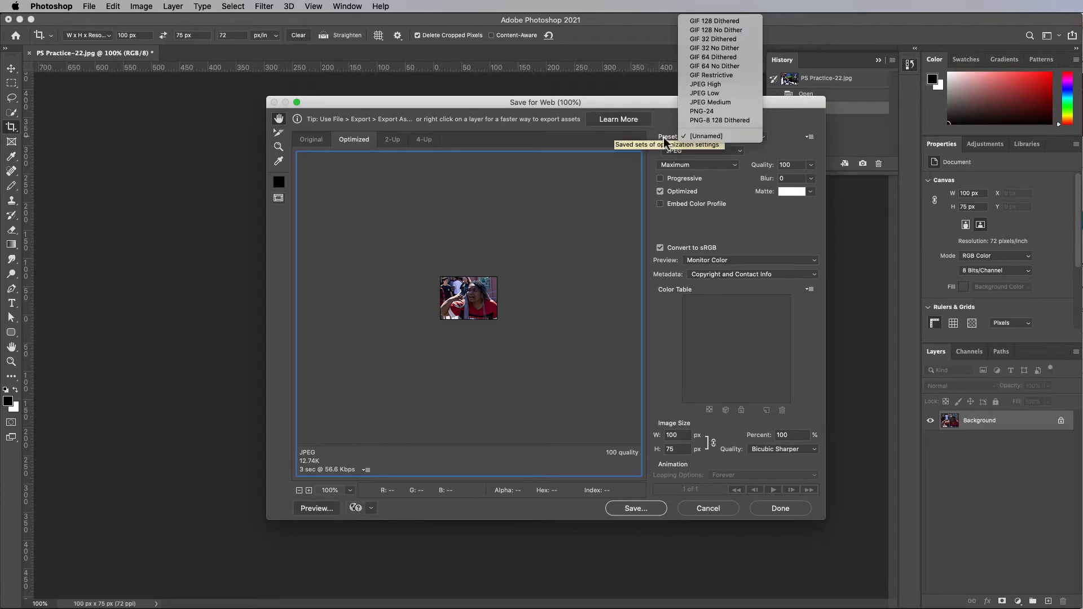
pyautogui.click(722, 86)
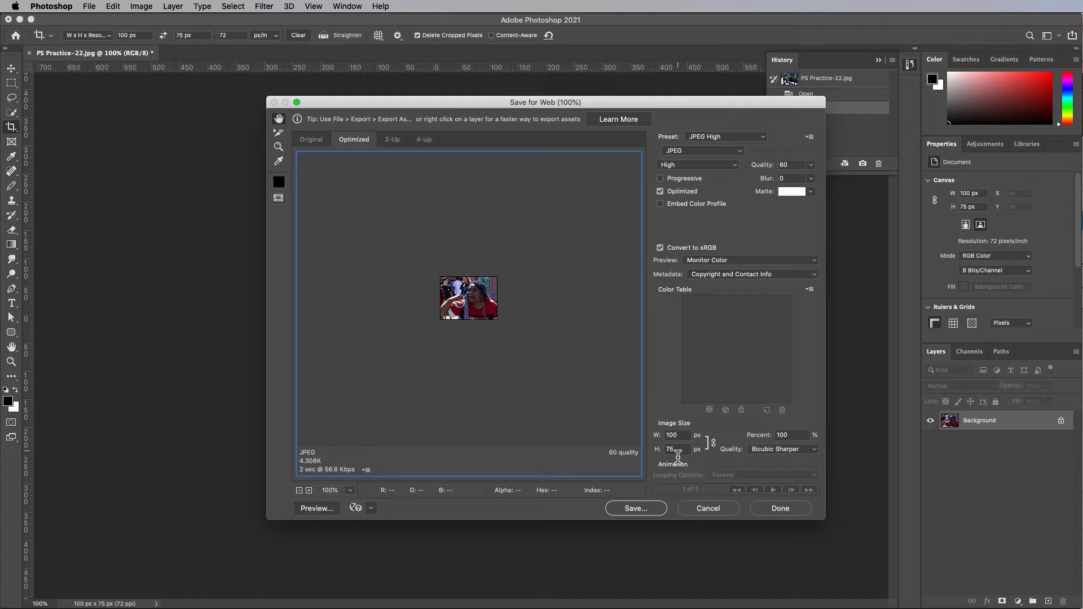
# Save the optimized JPEG in the PNGs for Canvas folder, replacing the default file name with one containing the author's name
pyautogui.click(636, 510)
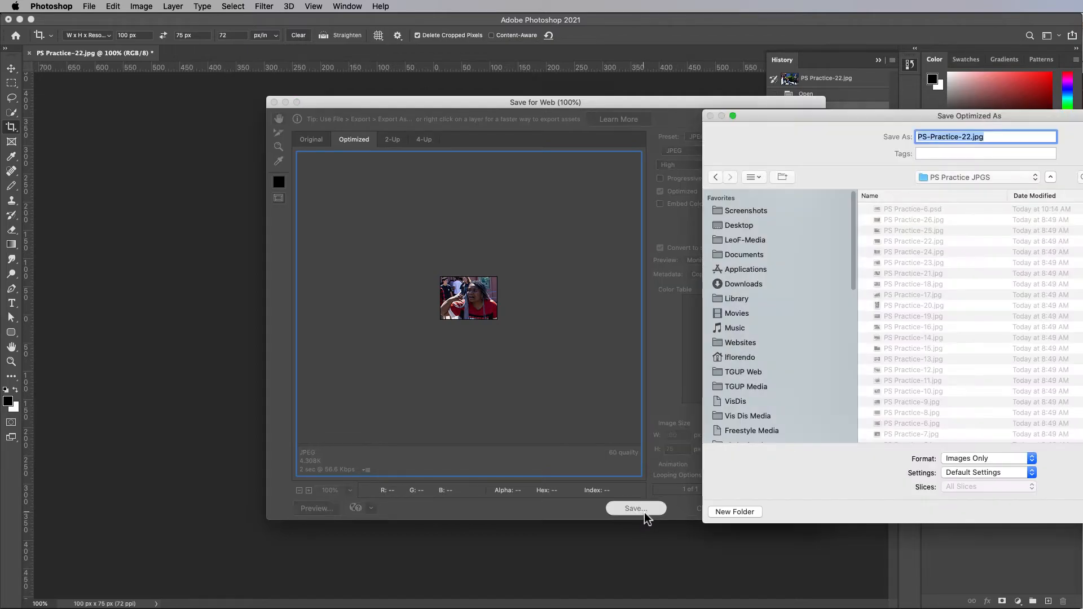
pyautogui.moveTo(855, 121); pyautogui.dragTo(515, 119)
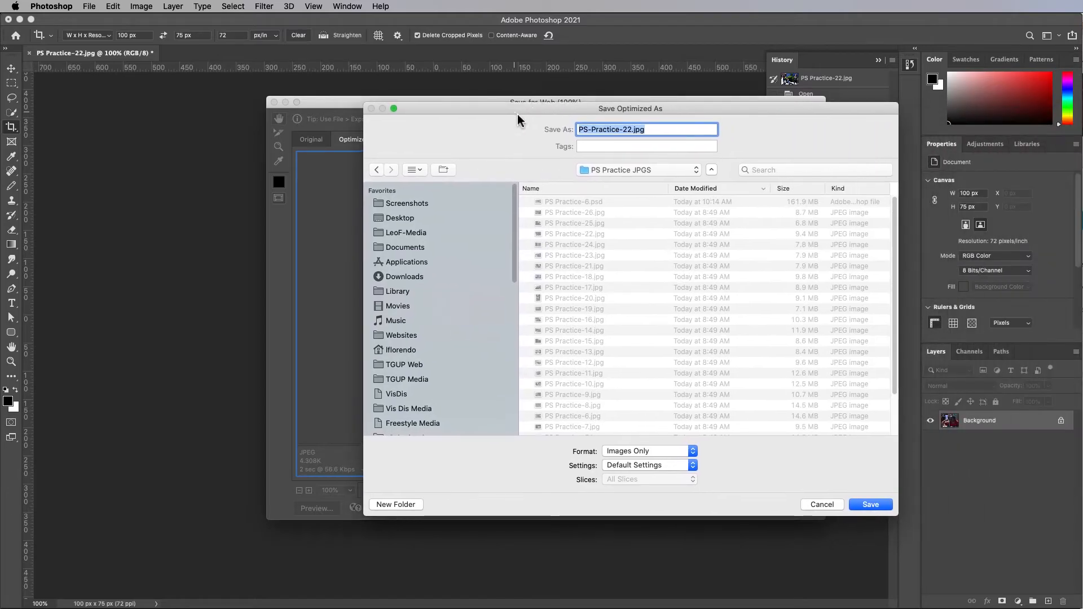
pyautogui.click(643, 170)
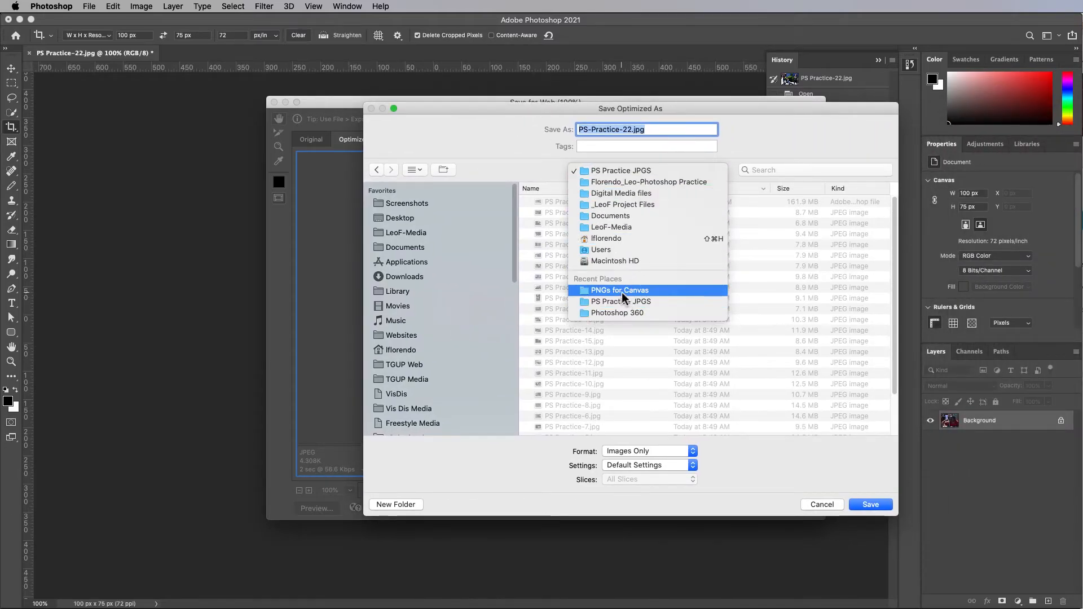
pyautogui.click(621, 294)
pyautogui.click(602, 132)
pyautogui.moveTo(631, 129); pyautogui.dragTo(533, 126)
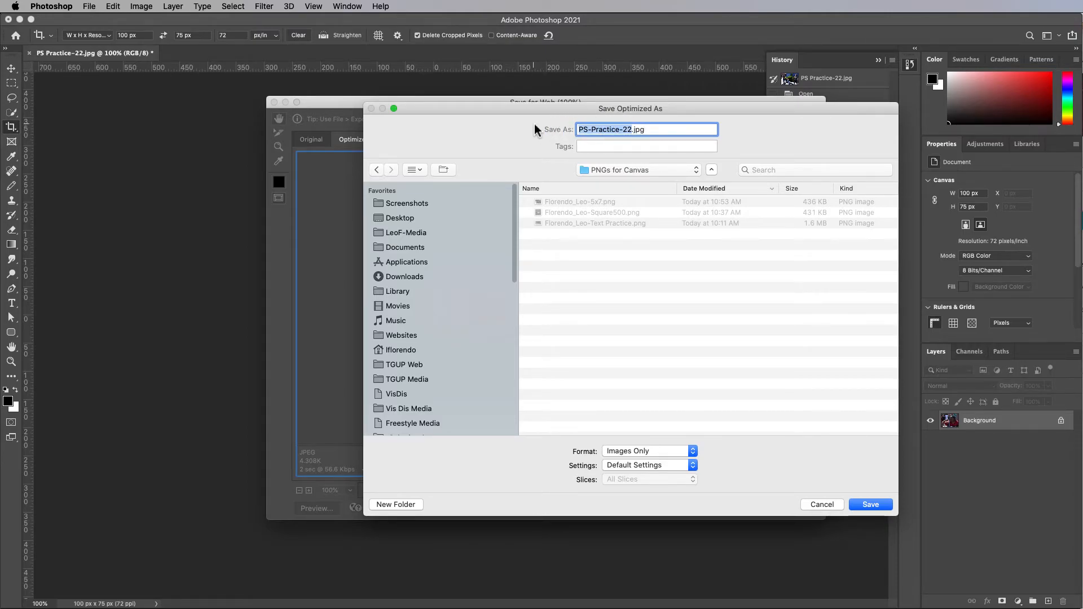
pyautogui.write('Leo')
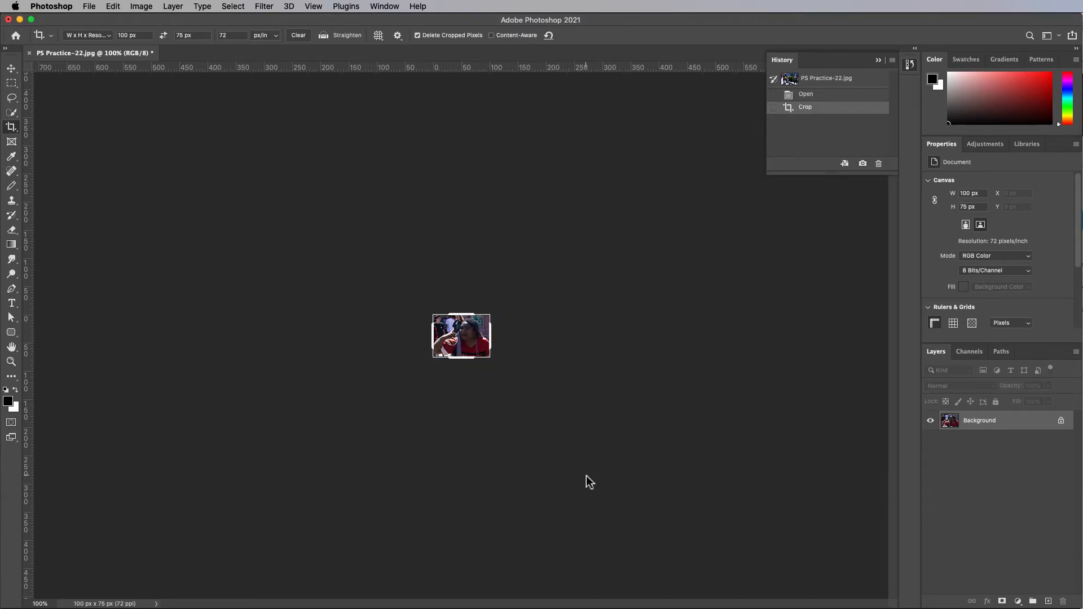
# Restore the full-size original photo from the Open history state and fit it on screen
pyautogui.click(812, 96)
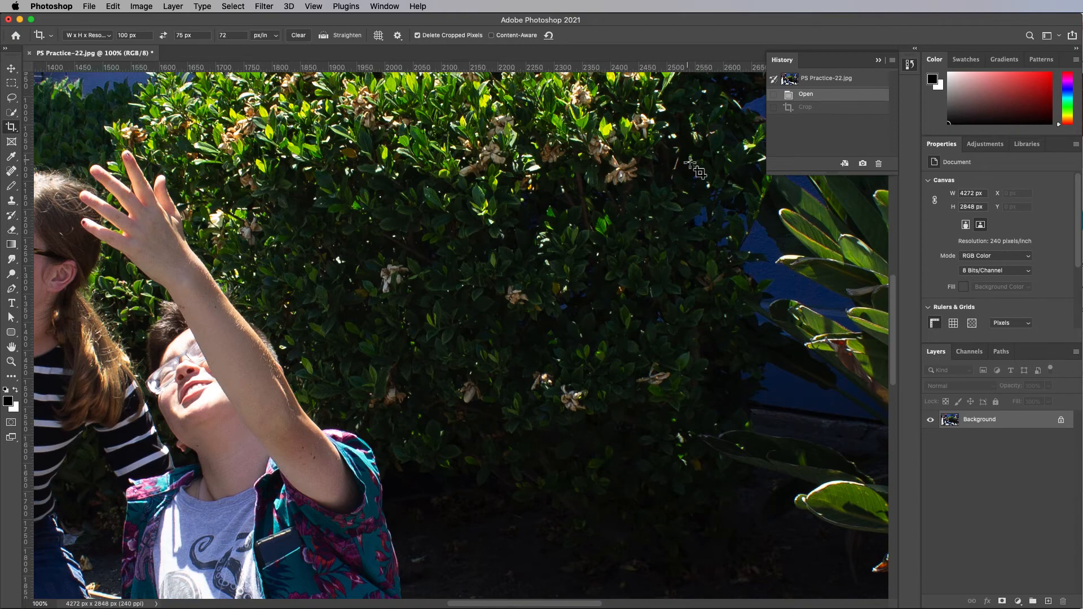
pyautogui.press('super+0')
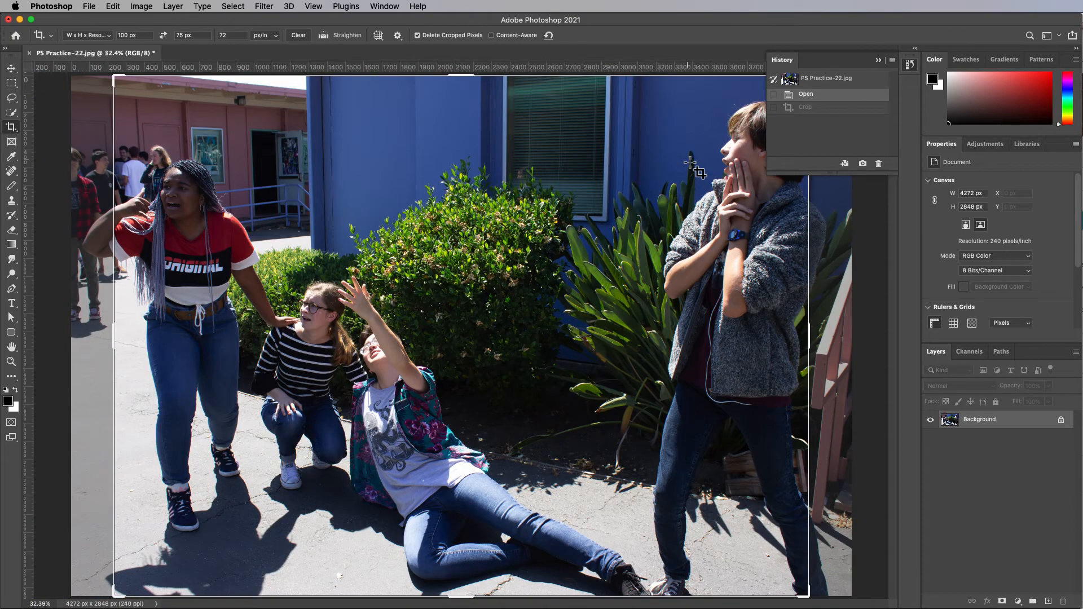
# Switch to Finder and select the exported JPEG thumbnail in the PNGs for Canvas folder to check its preview and file information
pyautogui.press('super+Tab')
pyautogui.press('super+Tab')
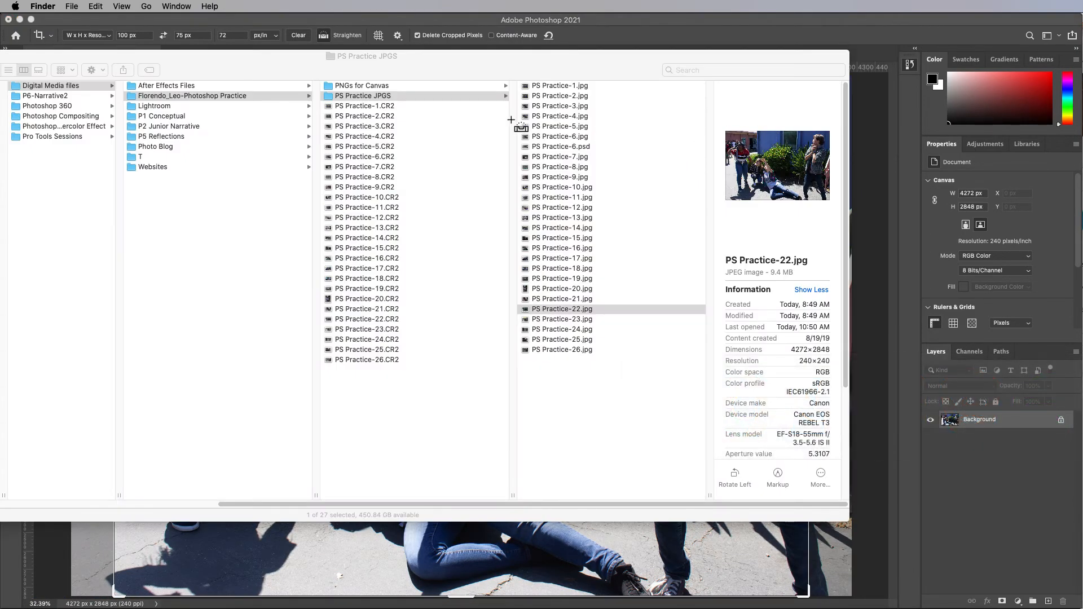
pyautogui.click(347, 93)
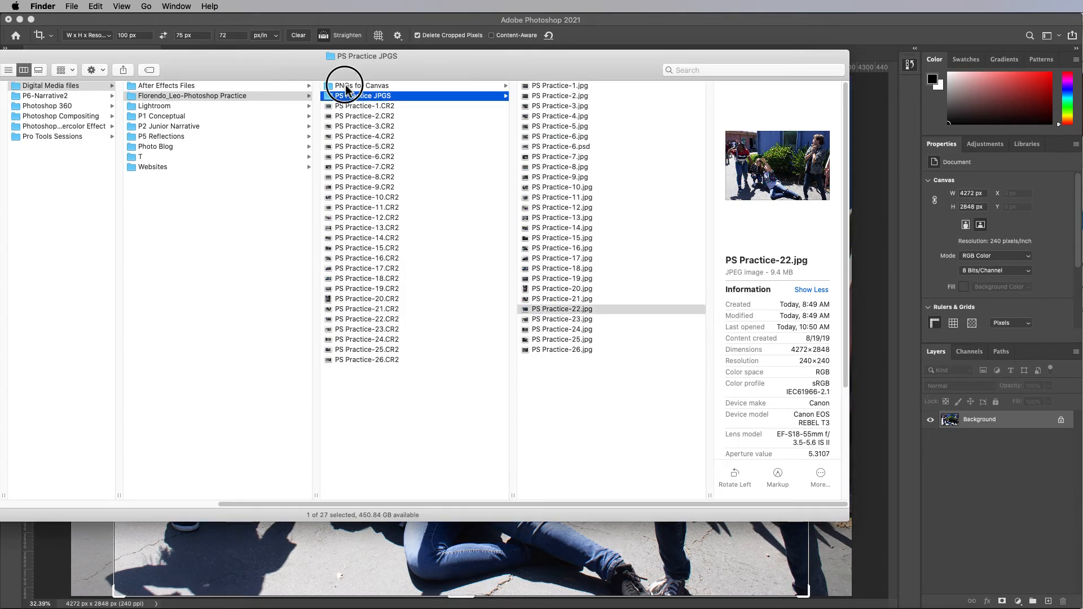
pyautogui.click(346, 86)
pyautogui.click(539, 117)
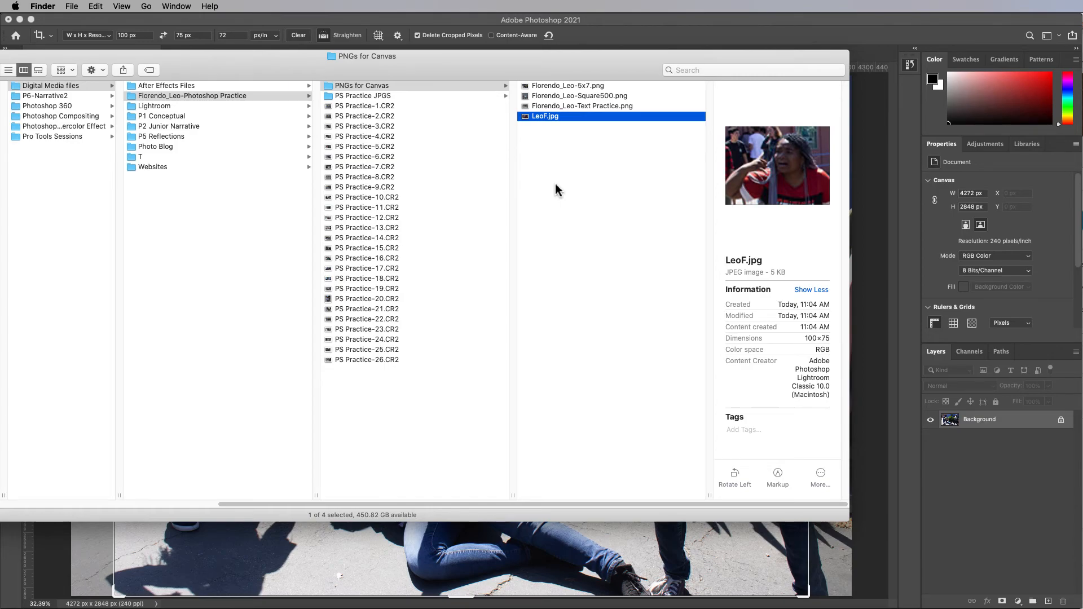
# Switch to Google Chrome and show the Freestyle Project 1 Conceptual gallery page with the student website thumbnails
pyautogui.press('super+Tab')
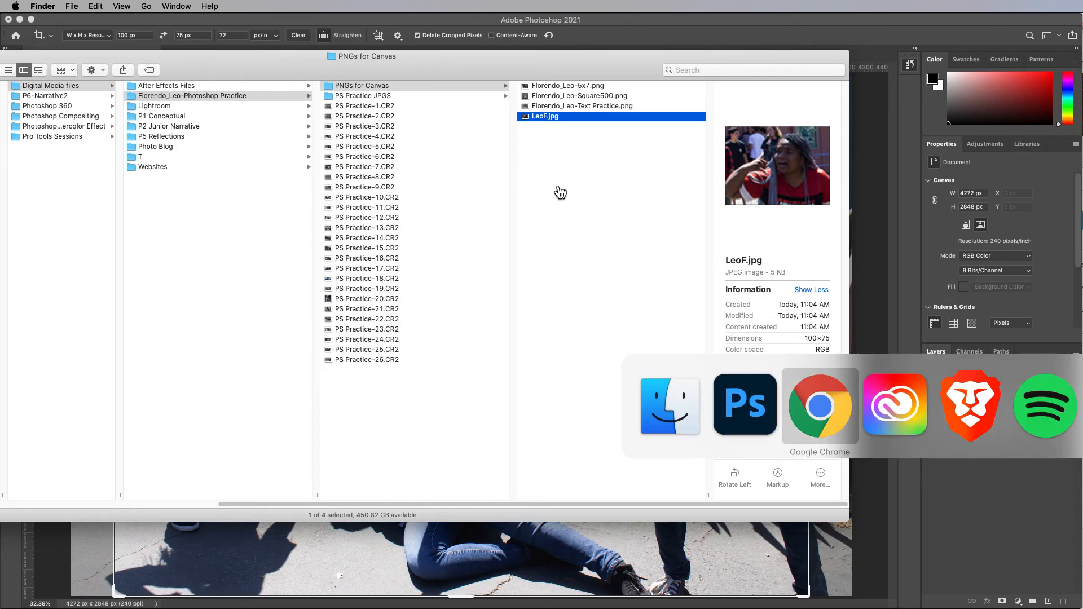
pyautogui.press('super+Tab')
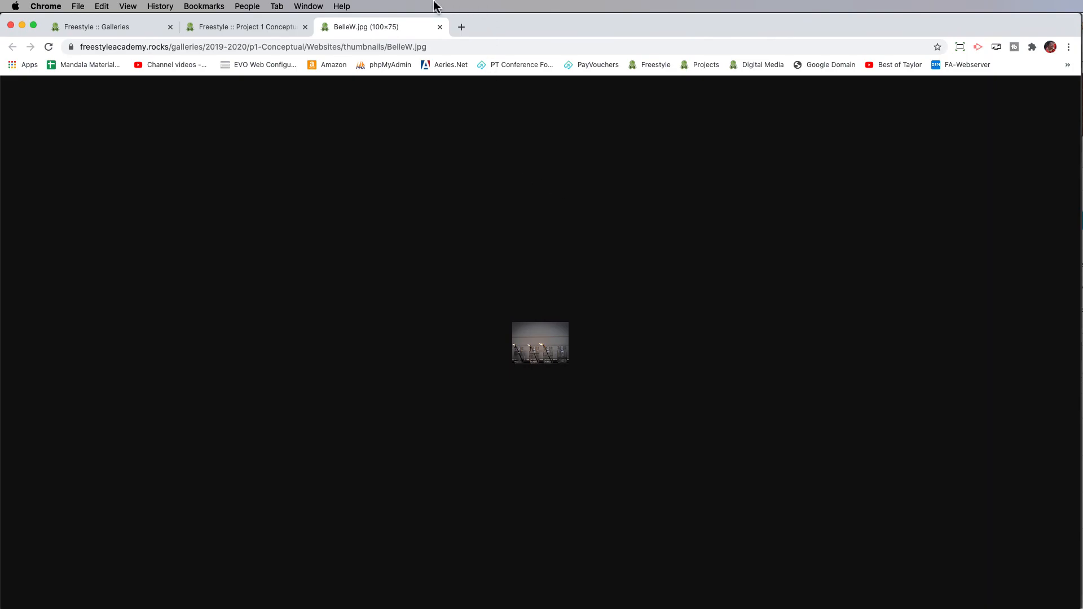
pyautogui.click(249, 32)
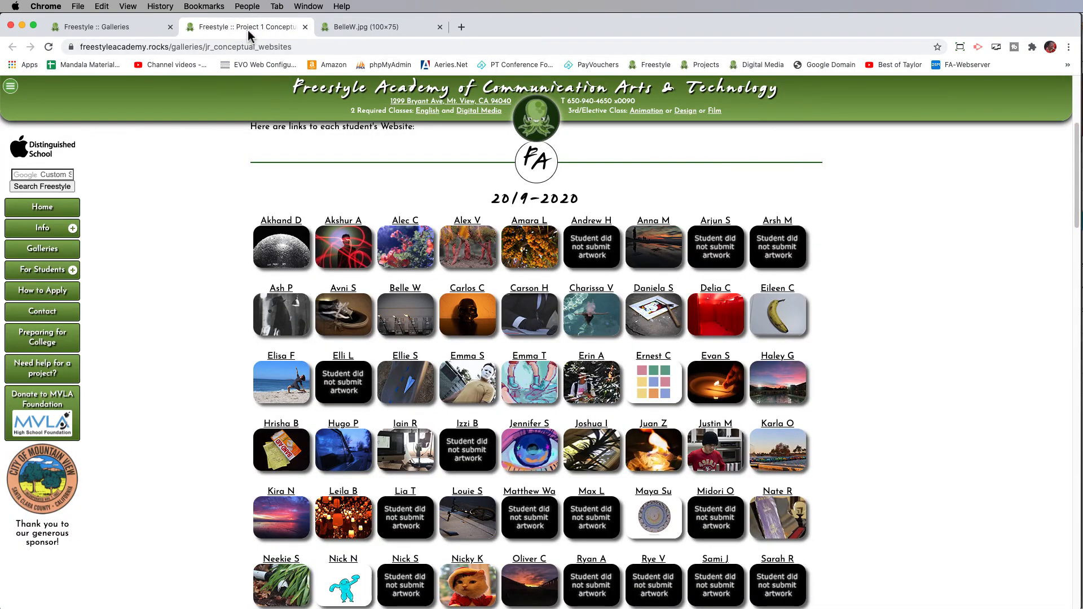